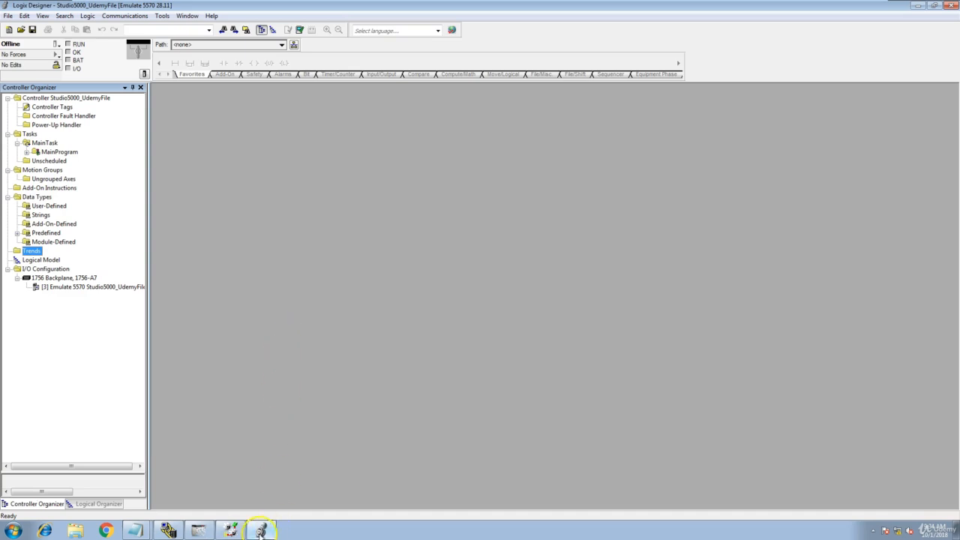
Switch to the RSLogix 5000 project, select the Emulate 5570 controller under I/O Configuration and enlarge its details pane
{"action": "left_click", "coordinate": [230, 530]}
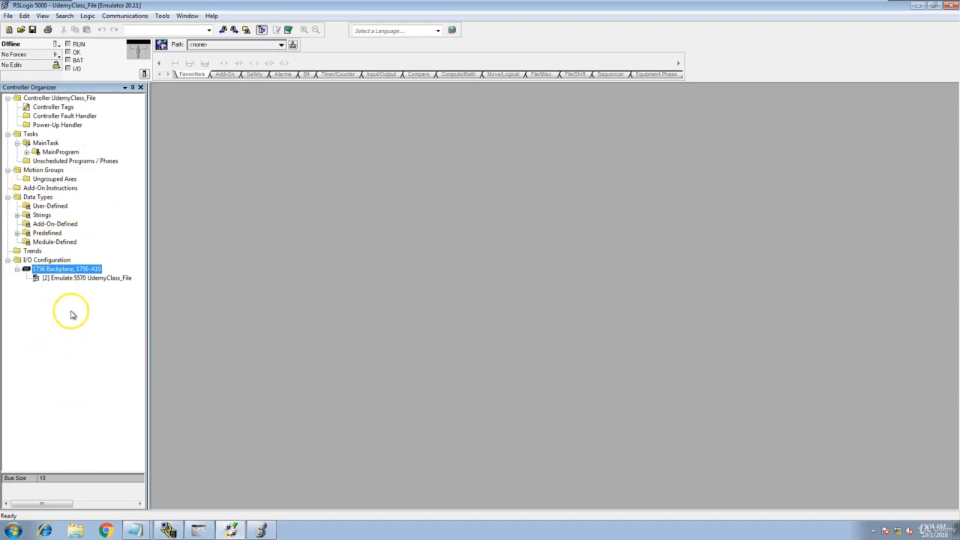
{"action": "left_click", "coordinate": [65, 281]}
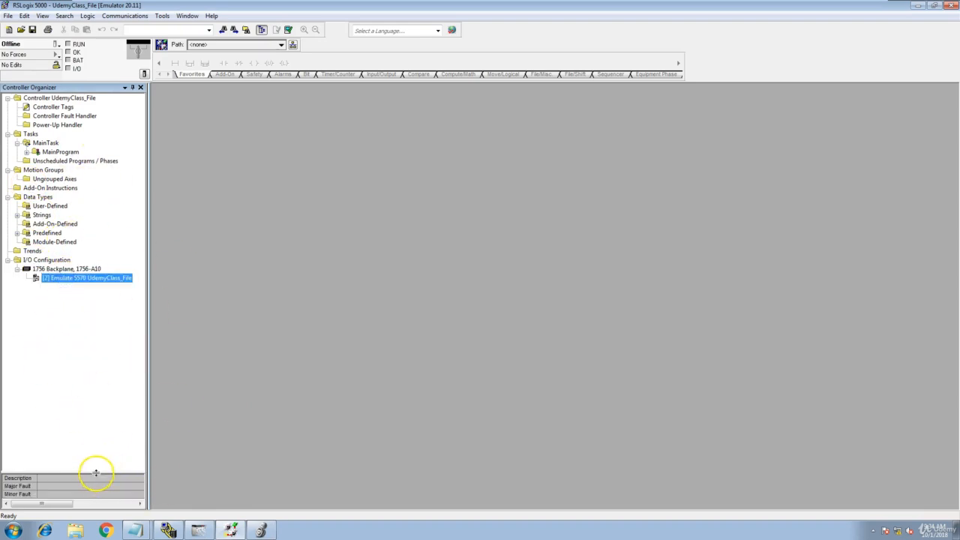
{"action": "left_click_drag", "start_coordinate": [94, 473], "coordinate": [71, 443]}
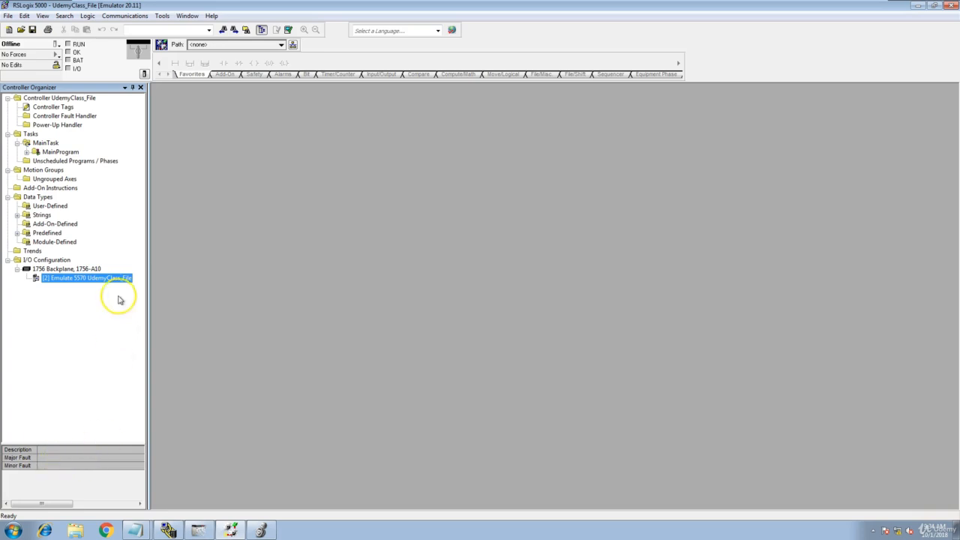
Open the UdemyClass_File controller properties, move the dialog clear of the organizer and review the general settings and controller name
{"action": "left_click", "coordinate": [145, 73]}
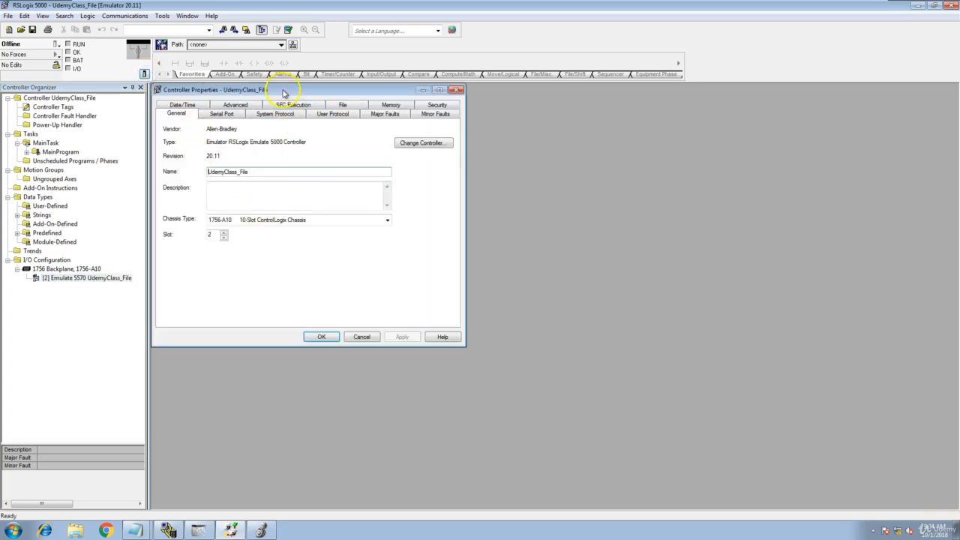
{"action": "left_click_drag", "start_coordinate": [283, 92], "coordinate": [425, 152]}
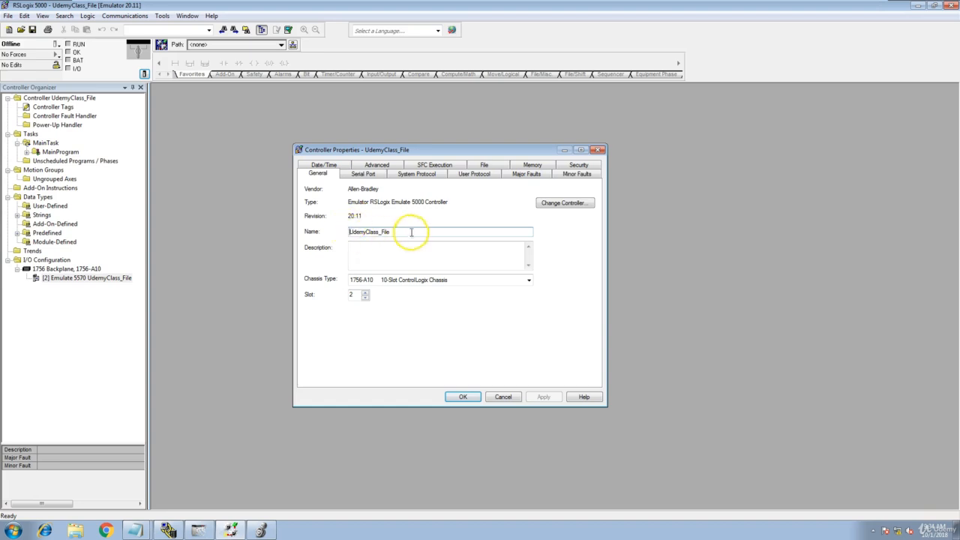
{"action": "left_click_drag", "start_coordinate": [407, 232], "coordinate": [347, 227]}
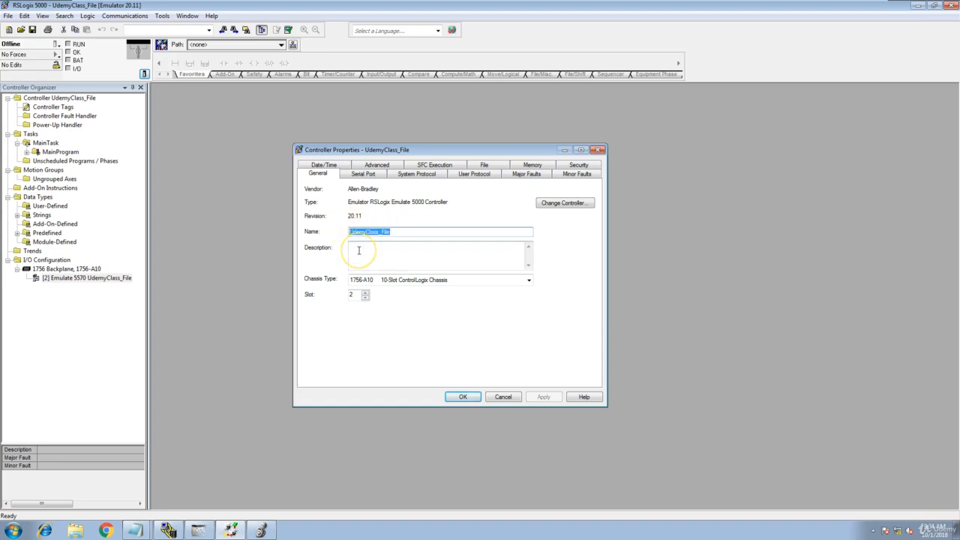
Review the controller's date and time, serial port and advanced properties, including the System Overhead Time Slice
{"action": "left_click", "coordinate": [327, 167]}
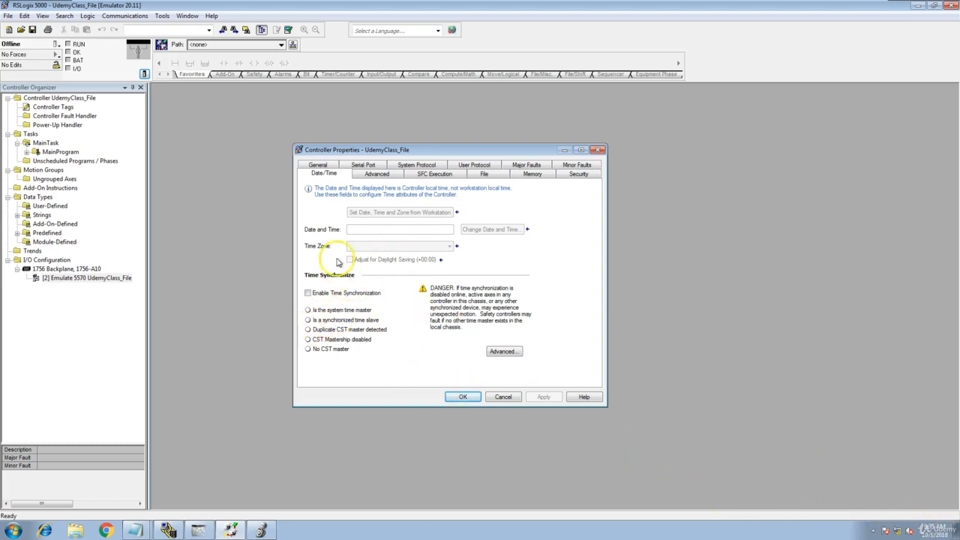
{"action": "left_click", "coordinate": [361, 166]}
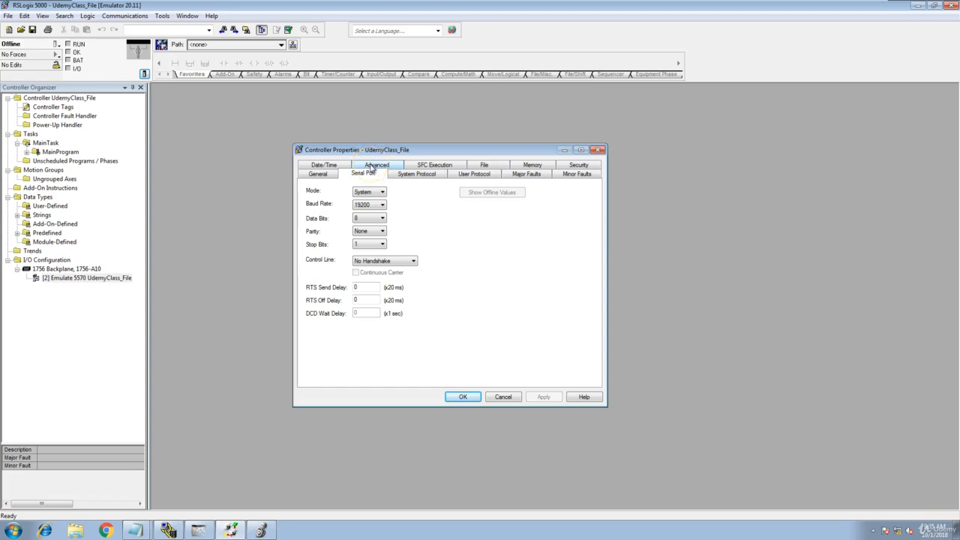
{"action": "left_click", "coordinate": [372, 166]}
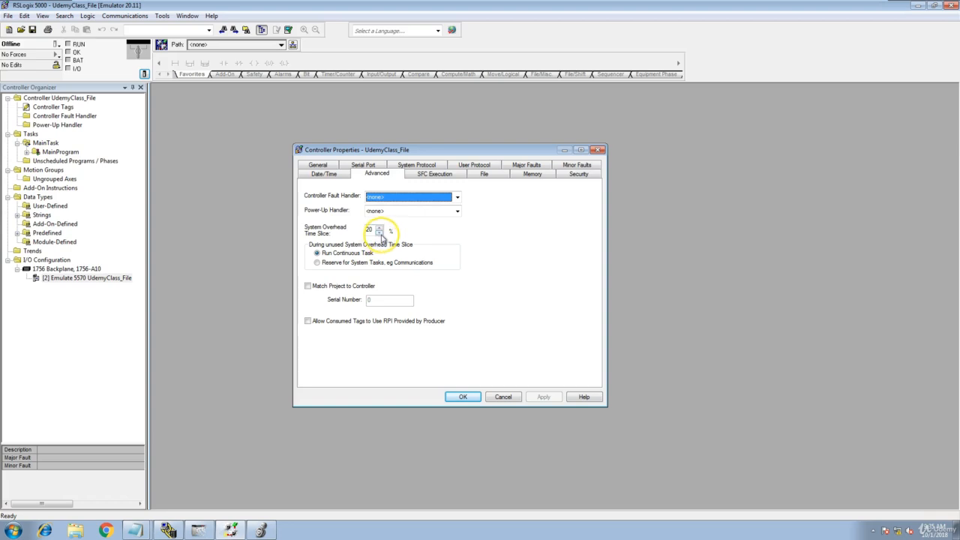
{"action": "left_click", "coordinate": [368, 230]}
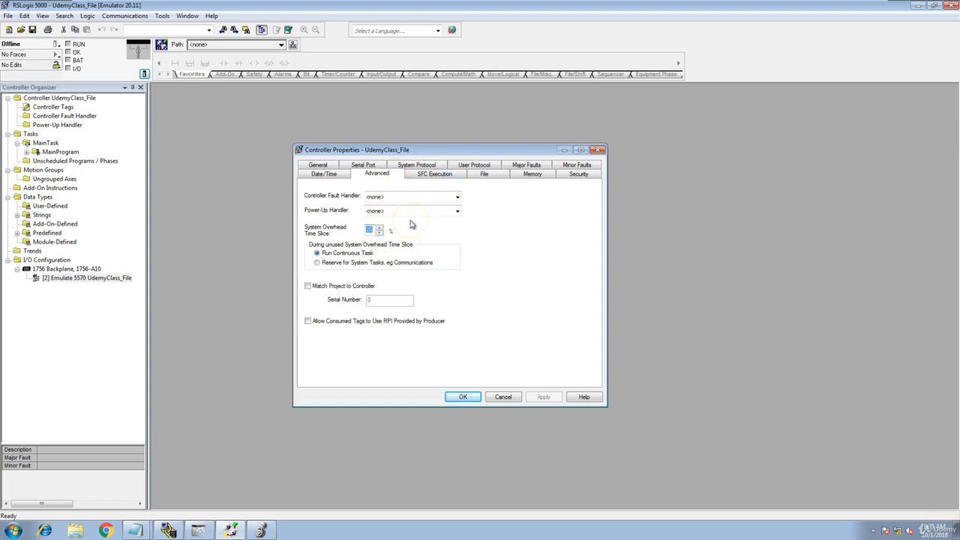
{"action": "left_click", "coordinate": [375, 228]}
{"action": "left_click", "coordinate": [375, 176]}
Examine the controller's system protocol settings and the available protocol choices without changing the selection
{"action": "left_click", "coordinate": [426, 166]}
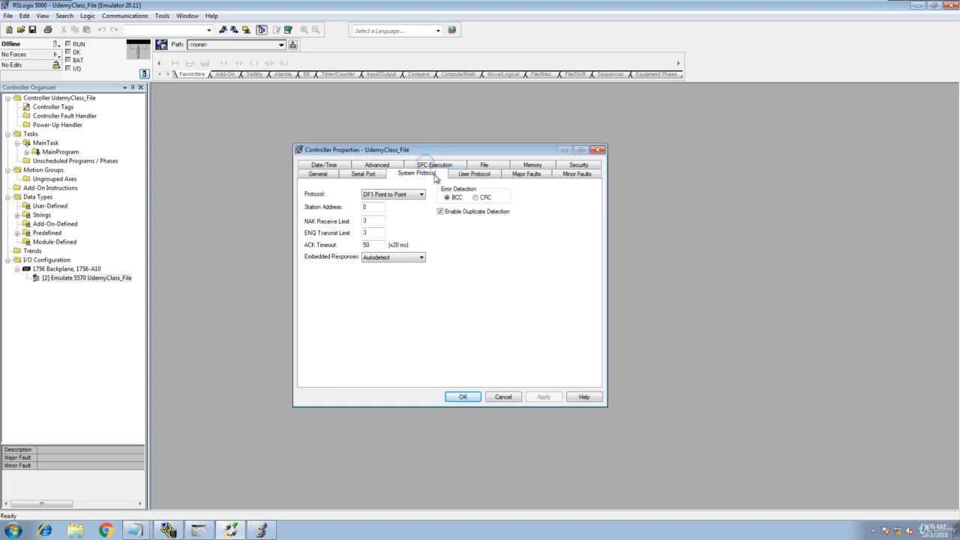
{"action": "left_click", "coordinate": [420, 194]}
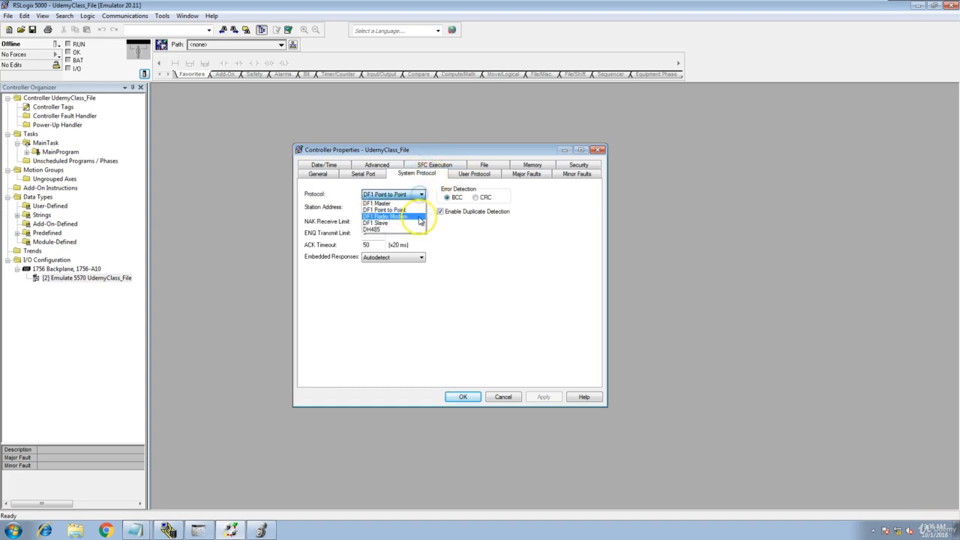
{"action": "left_click", "coordinate": [477, 252]}
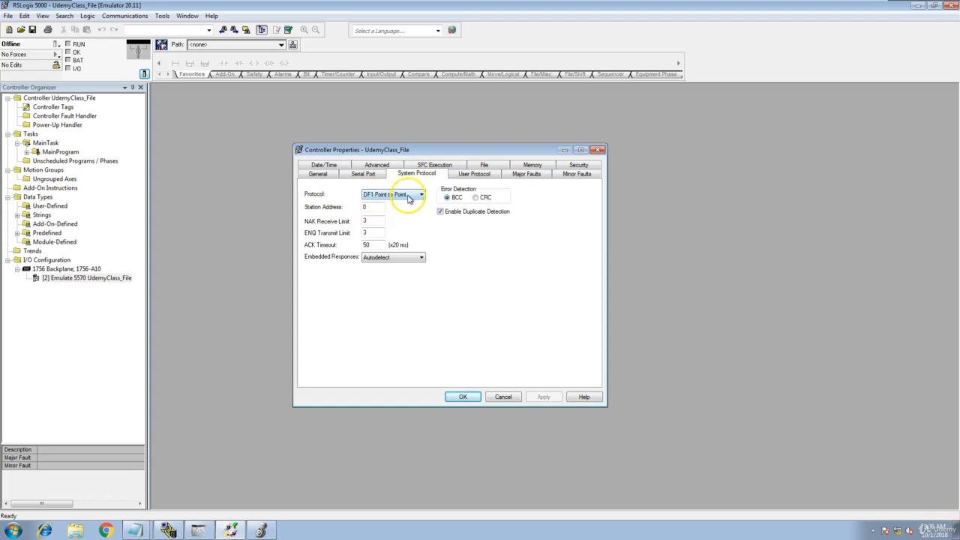
{"action": "left_click", "coordinate": [402, 195]}
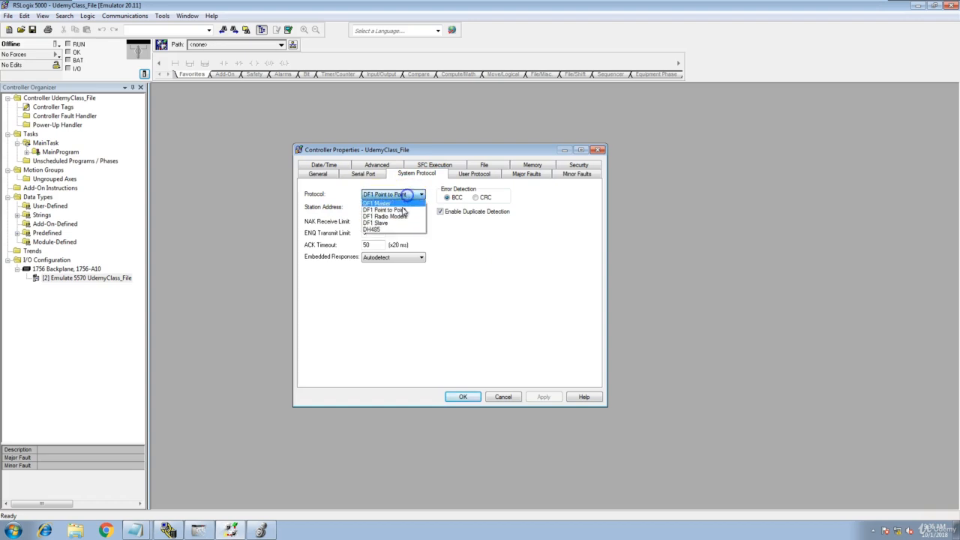
{"action": "left_click", "coordinate": [464, 232]}
Review the controller's SFC execution, user protocol, file, memory, fault and security properties, then close the dialog without saving
{"action": "left_click", "coordinate": [448, 166]}
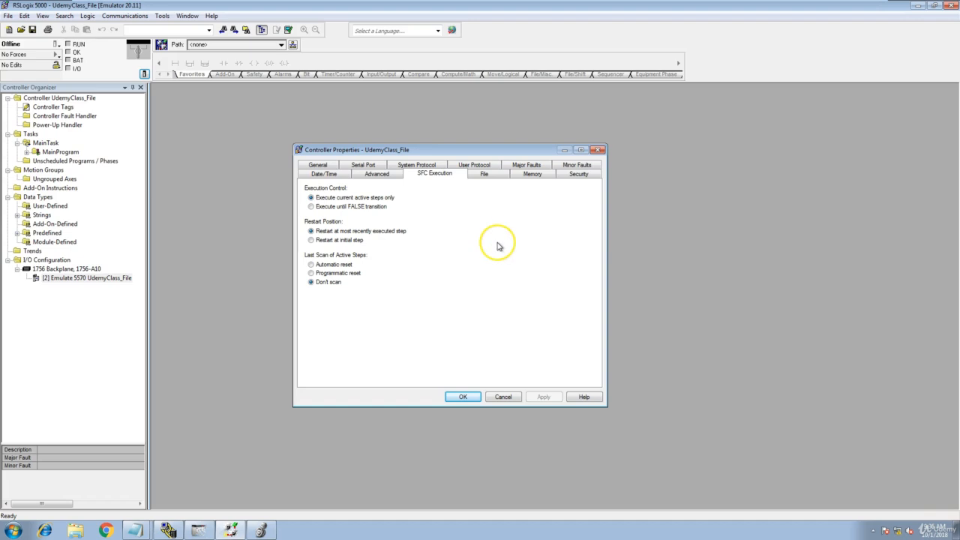
{"action": "left_click", "coordinate": [484, 167]}
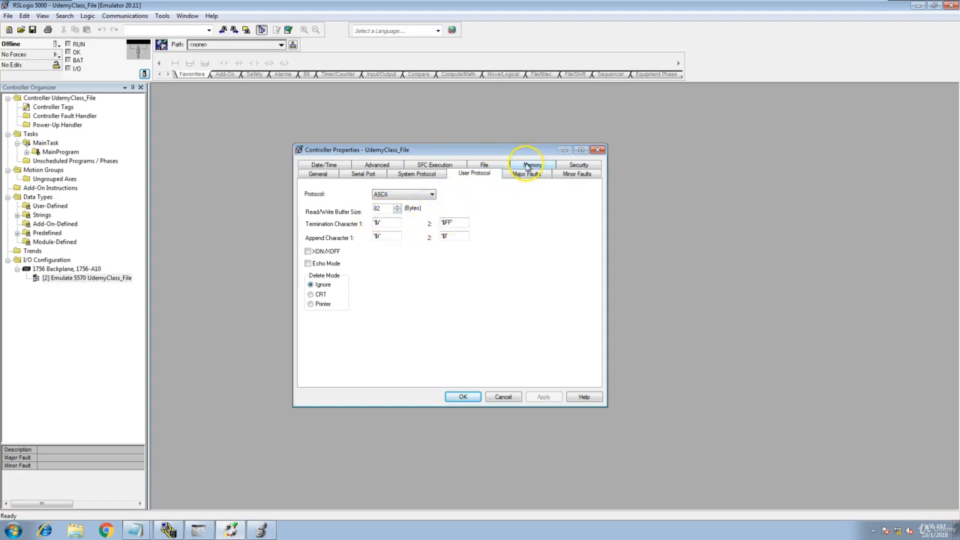
{"action": "left_click", "coordinate": [482, 164]}
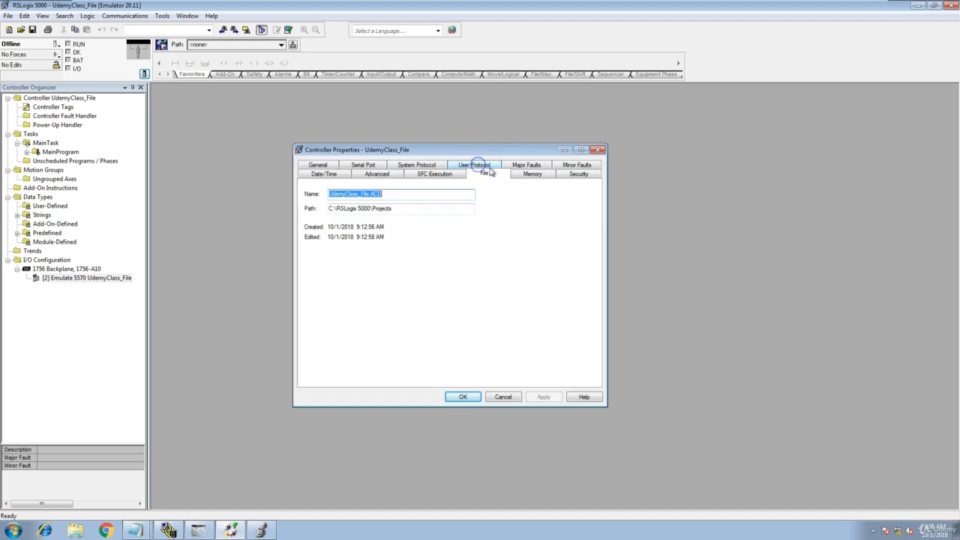
{"action": "left_click", "coordinate": [533, 175]}
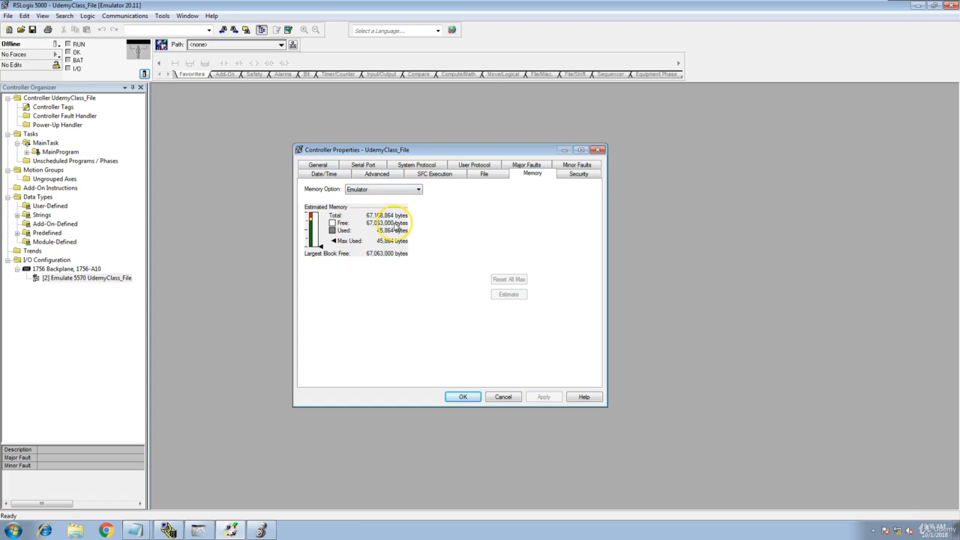
{"action": "left_click", "coordinate": [525, 168]}
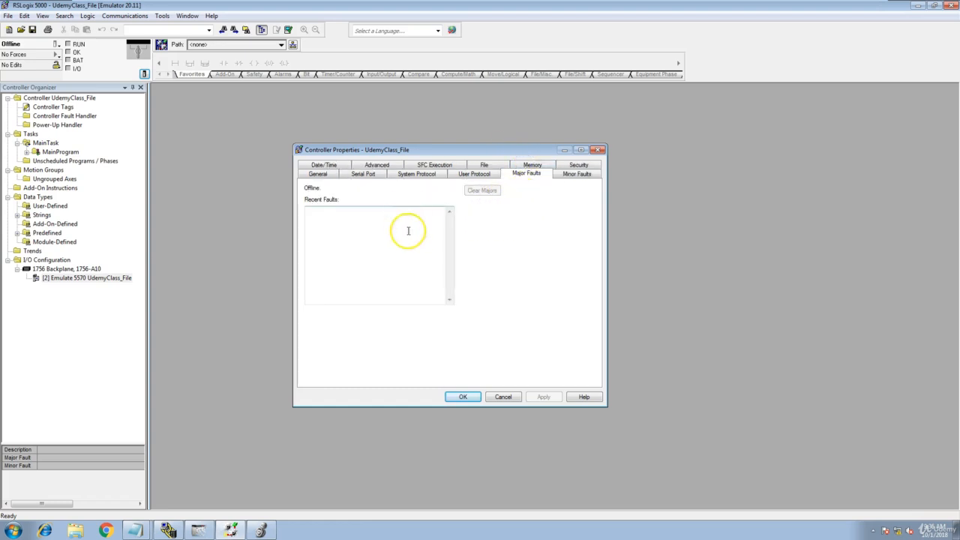
{"action": "left_click", "coordinate": [579, 174]}
{"action": "left_click", "coordinate": [585, 166]}
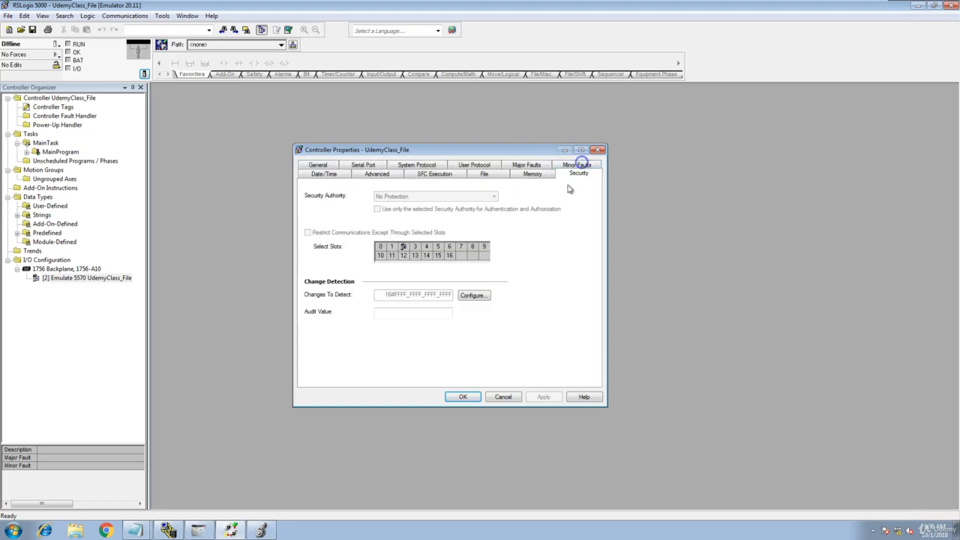
{"action": "left_click", "coordinate": [504, 398]}
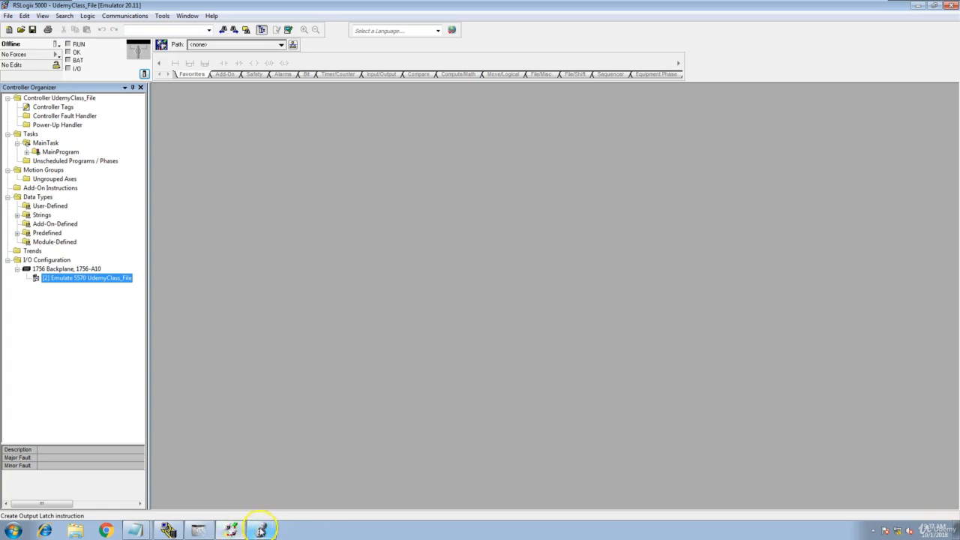
Switch to the Logix Designer project, select its Emulate 5570 controller under I/O Configuration and enlarge the details pane
{"action": "mouse_move", "coordinate": [262, 529]}
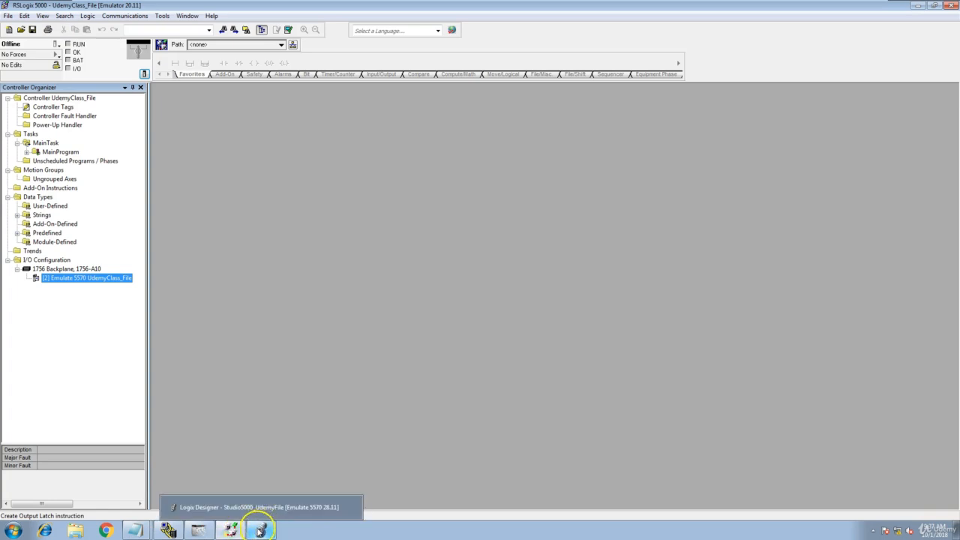
{"action": "left_click", "coordinate": [262, 529]}
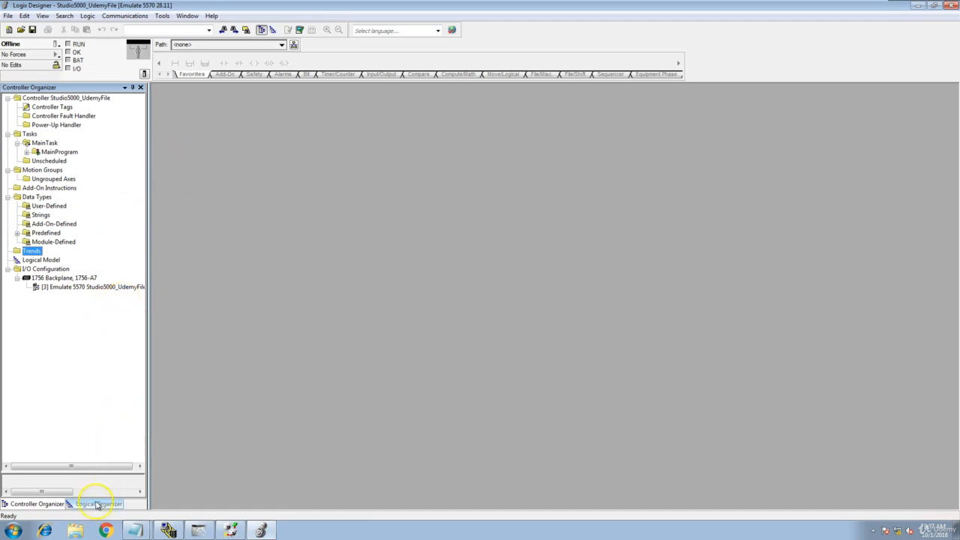
{"action": "left_click", "coordinate": [83, 288]}
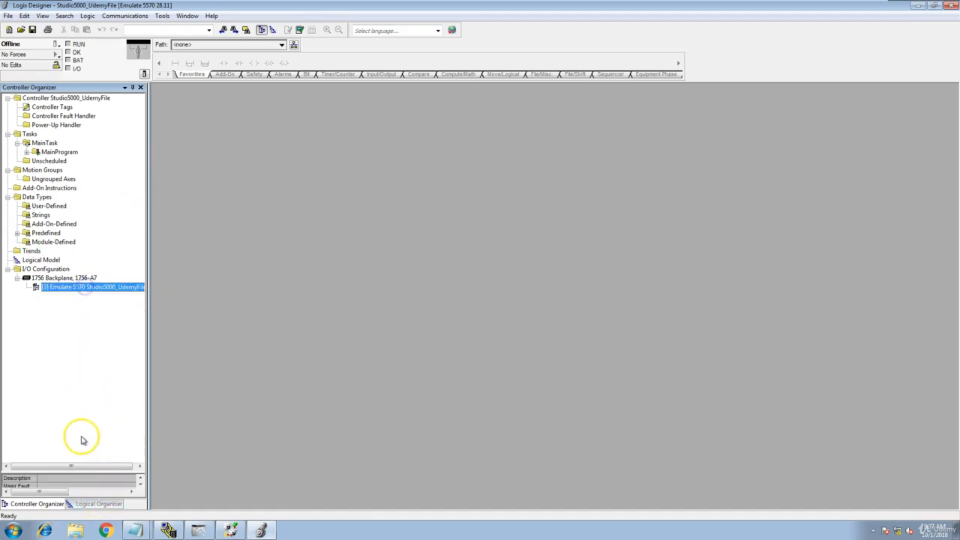
{"action": "left_click_drag", "start_coordinate": [70, 469], "coordinate": [67, 417]}
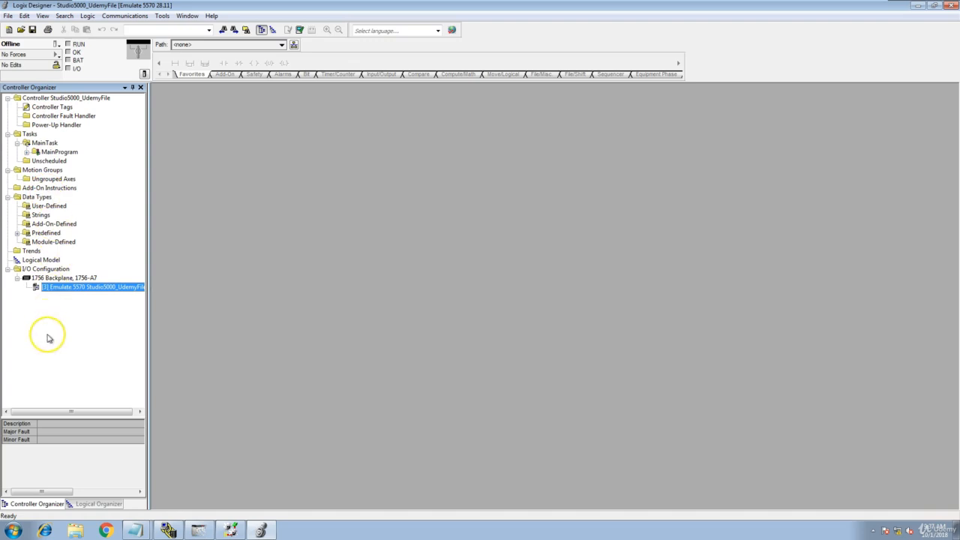
Compare the Logical Organizer with the Controller Organizer, expanding MainProgram in both to examine its tags and routine
{"action": "left_click", "coordinate": [97, 504]}
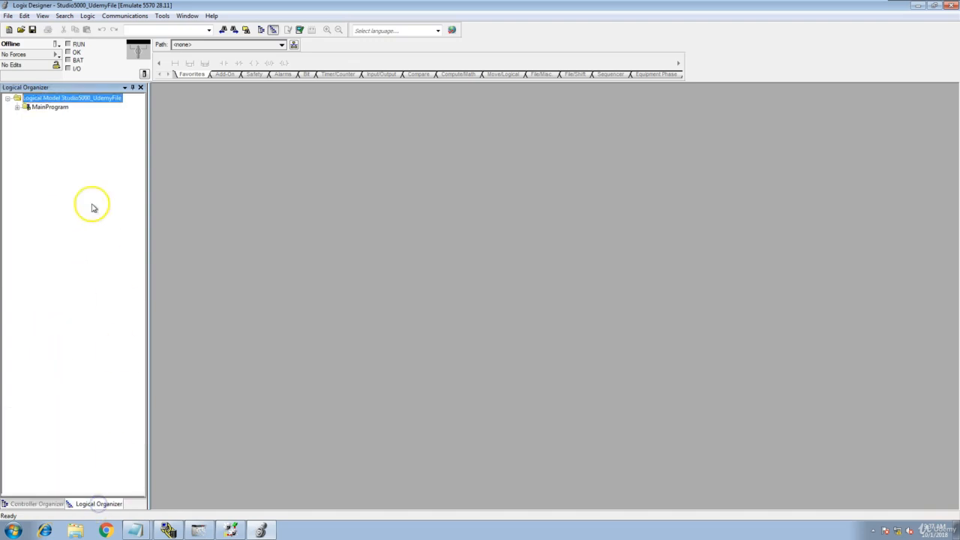
{"action": "left_click", "coordinate": [17, 107]}
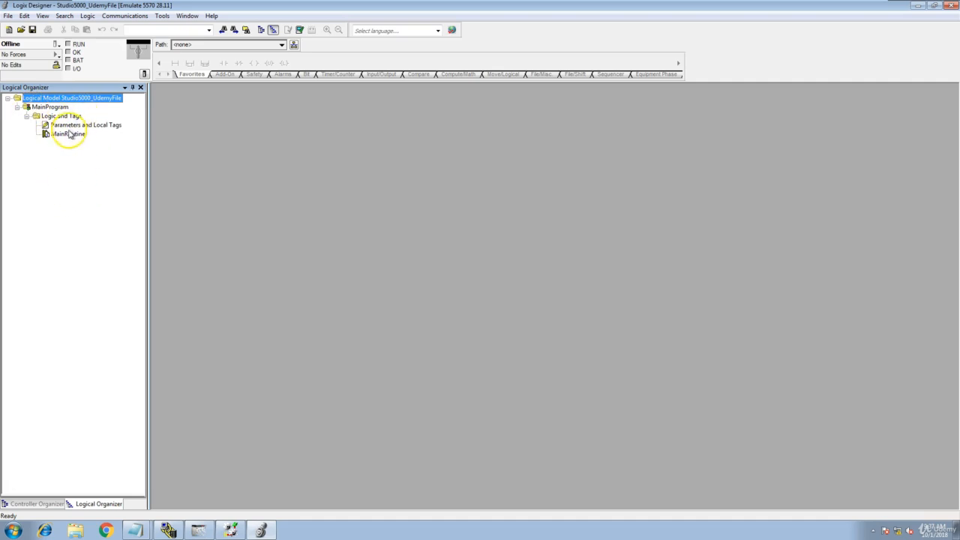
{"action": "left_click", "coordinate": [60, 504]}
{"action": "left_click", "coordinate": [88, 506]}
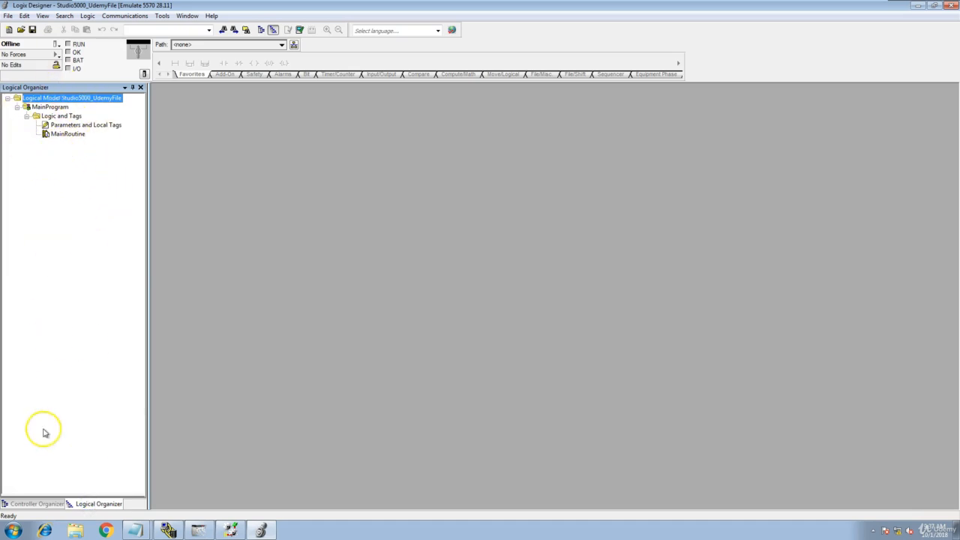
{"action": "left_click", "coordinate": [54, 505]}
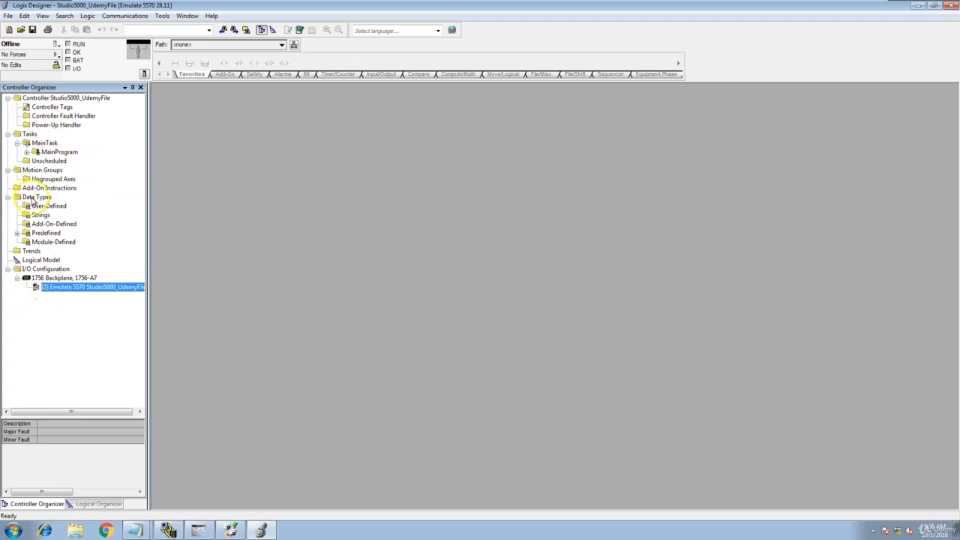
{"action": "left_click", "coordinate": [26, 151]}
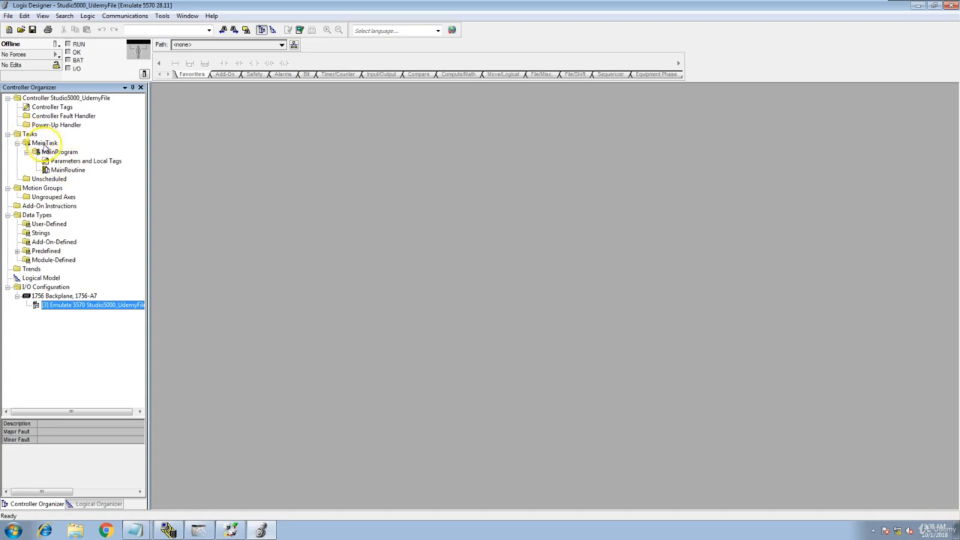
{"action": "left_click", "coordinate": [92, 507]}
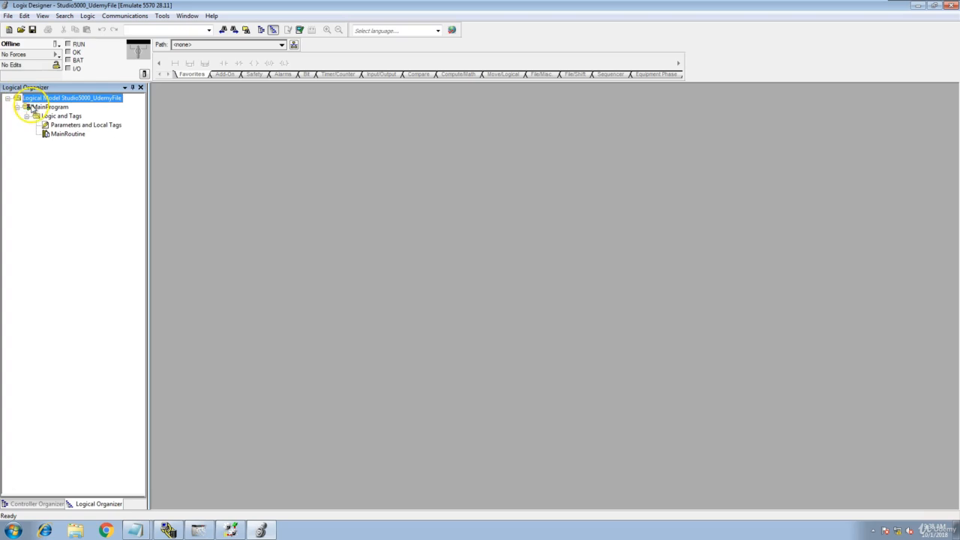
{"action": "left_click", "coordinate": [53, 504]}
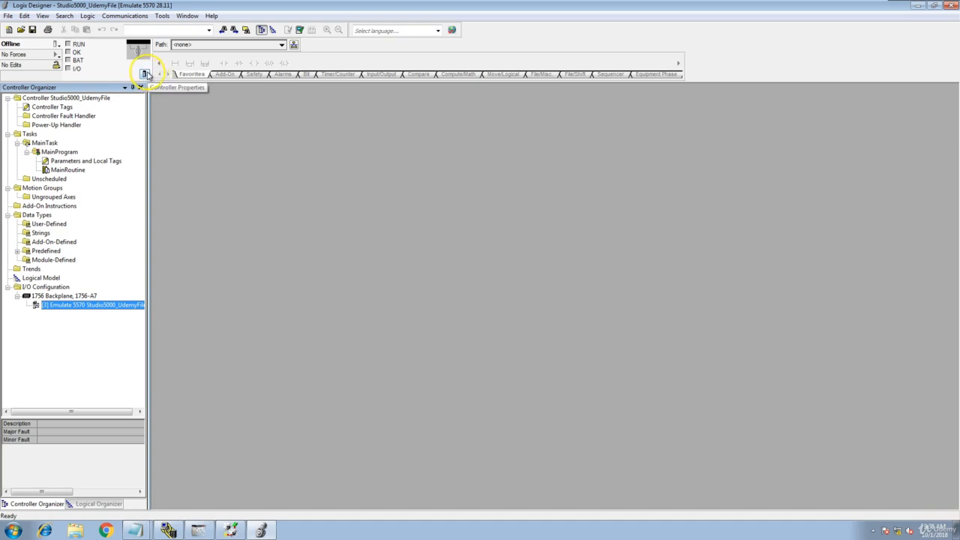
Open the Studio5000_UdemyFile controller properties, reposition the dialog and inspect the chassis type options in the general settings
{"action": "left_click", "coordinate": [146, 75]}
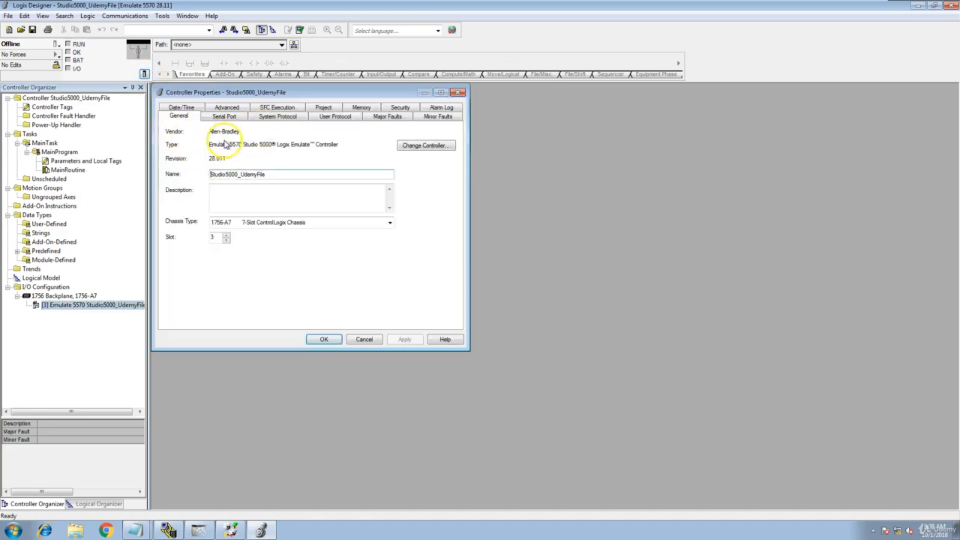
{"action": "left_click_drag", "start_coordinate": [315, 92], "coordinate": [404, 130]}
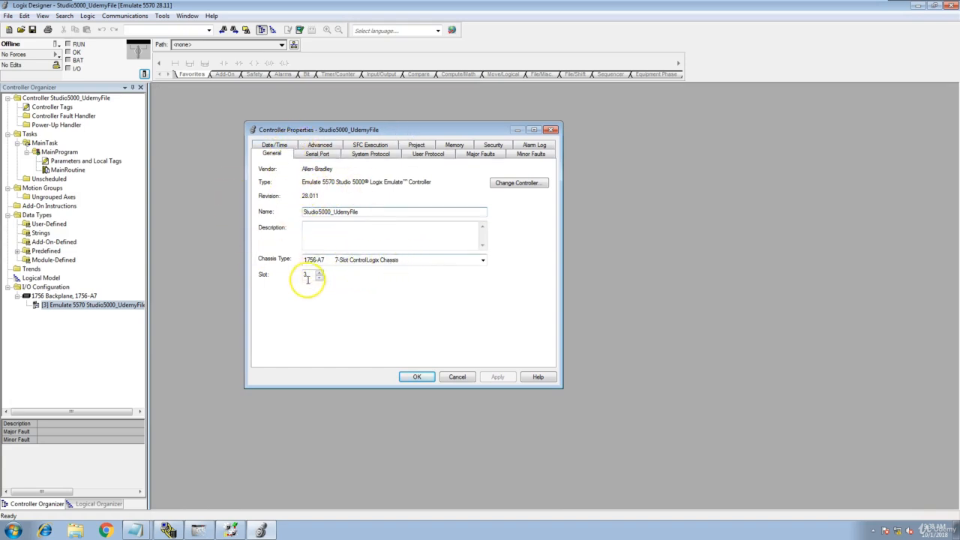
{"action": "left_click", "coordinate": [483, 260]}
{"action": "left_click", "coordinate": [483, 260]}
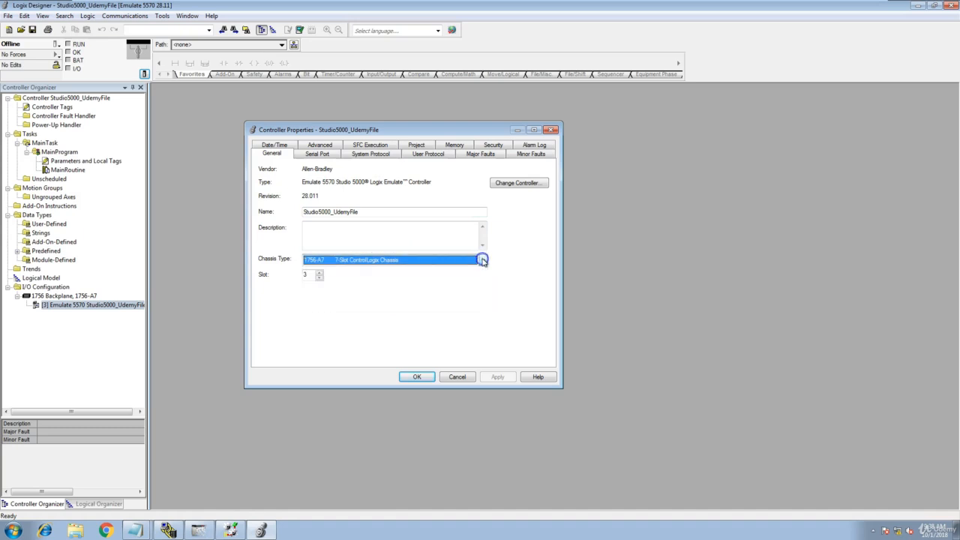
Inspect the controller's slot and name, check the available controller types in the Change Controller dialog, and cancel the change
{"action": "left_click_drag", "start_coordinate": [312, 275], "coordinate": [296, 275]}
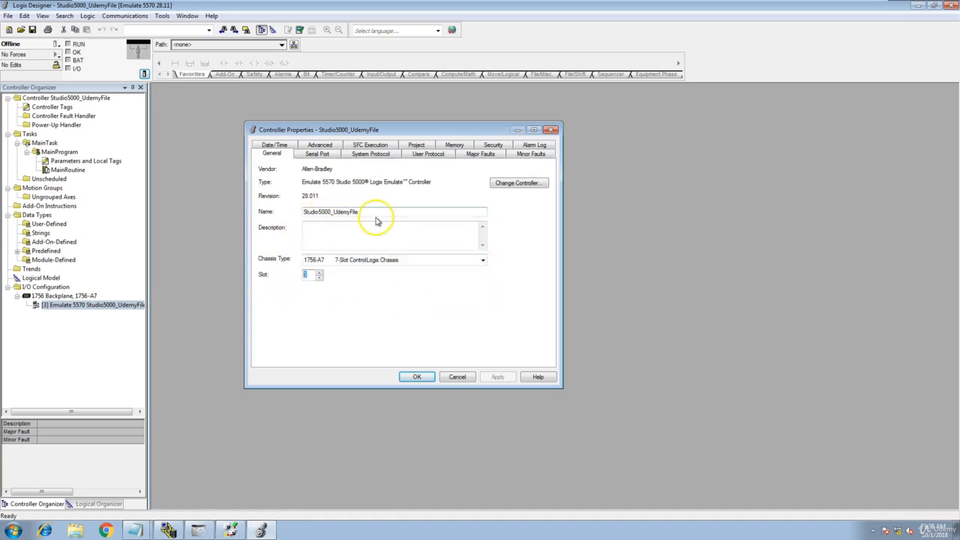
{"action": "left_click_drag", "start_coordinate": [375, 217], "coordinate": [298, 218]}
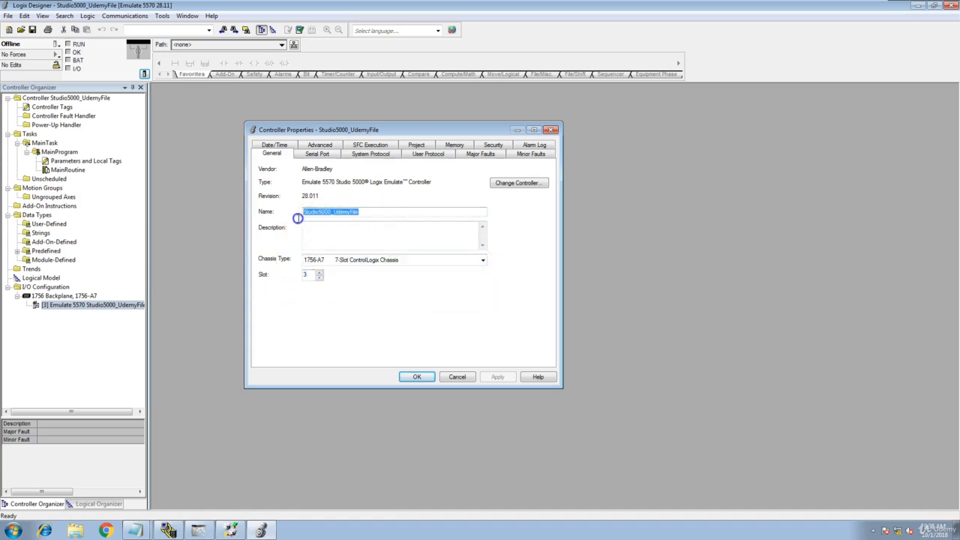
{"action": "left_click", "coordinate": [505, 184]}
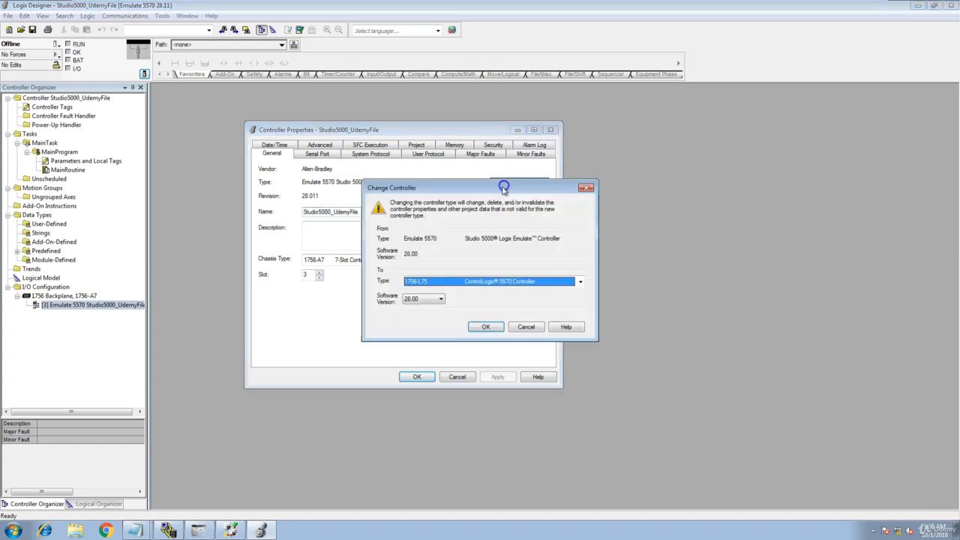
{"action": "left_click", "coordinate": [579, 282]}
{"action": "left_click", "coordinate": [582, 281]}
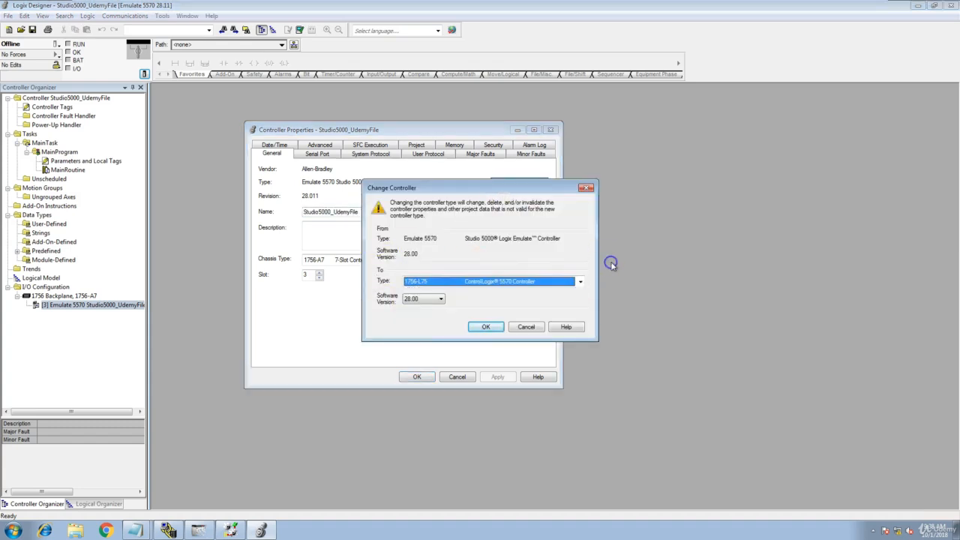
{"action": "left_click", "coordinate": [528, 327]}
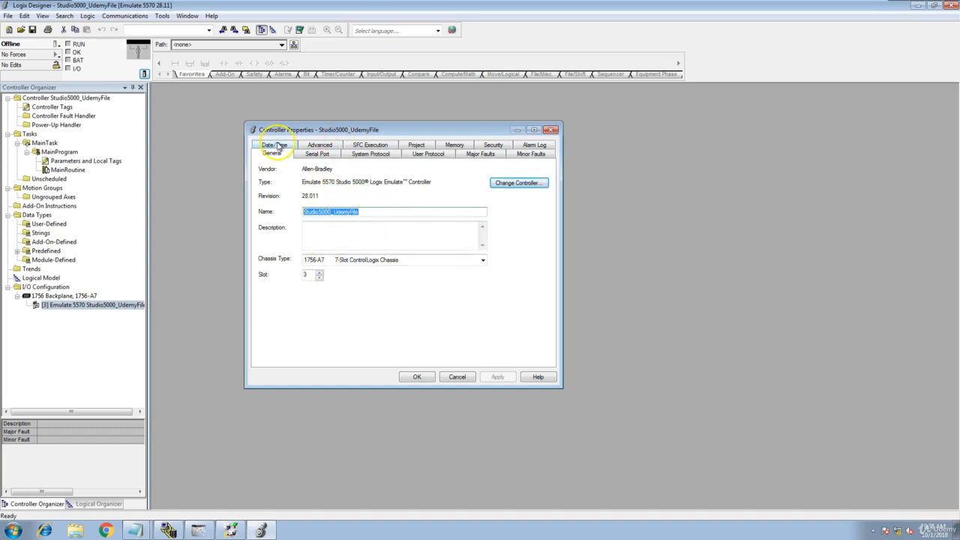
Review the date/time and advanced properties, including the fault handler choices, and toggle the consumed-tag RPI option on and back off
{"action": "left_click", "coordinate": [280, 146]}
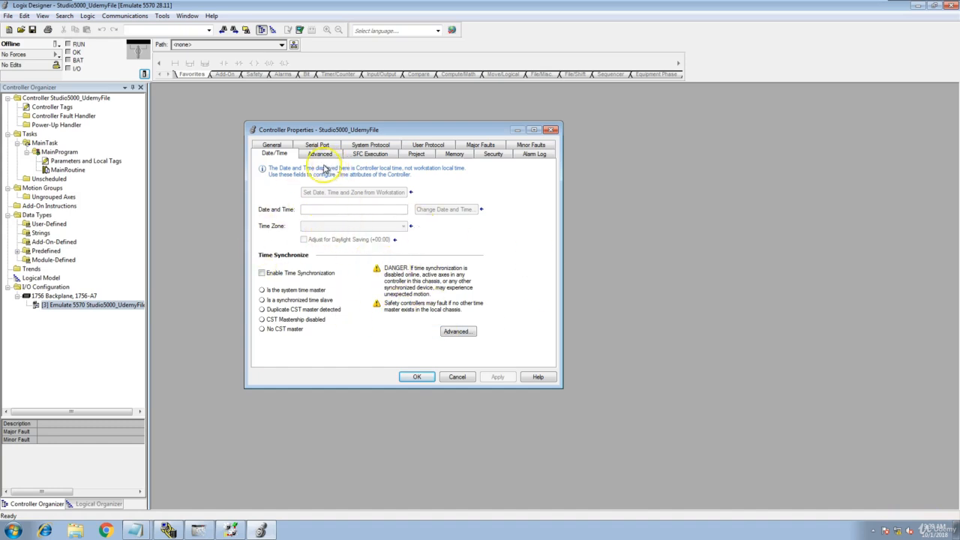
{"action": "left_click", "coordinate": [335, 156]}
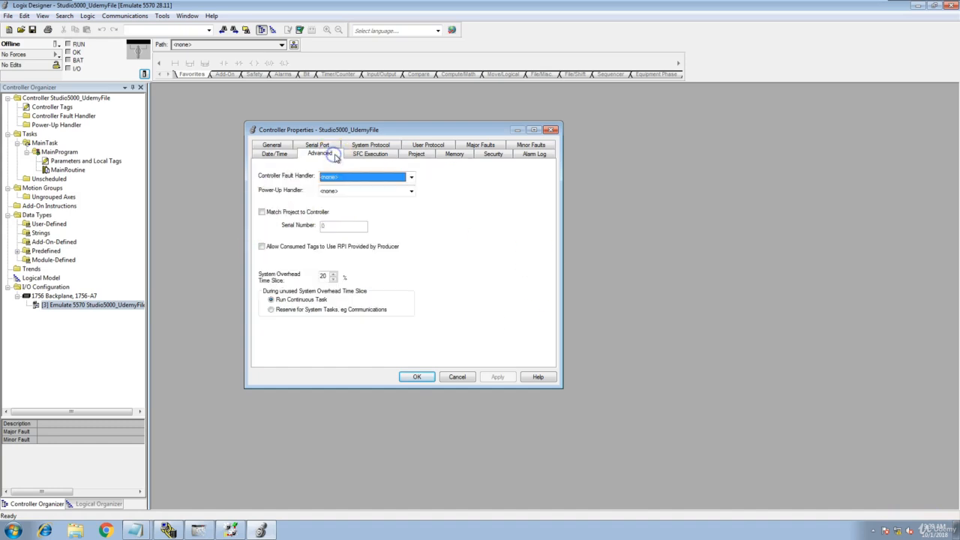
{"action": "left_click", "coordinate": [409, 177]}
{"action": "left_click", "coordinate": [408, 178]}
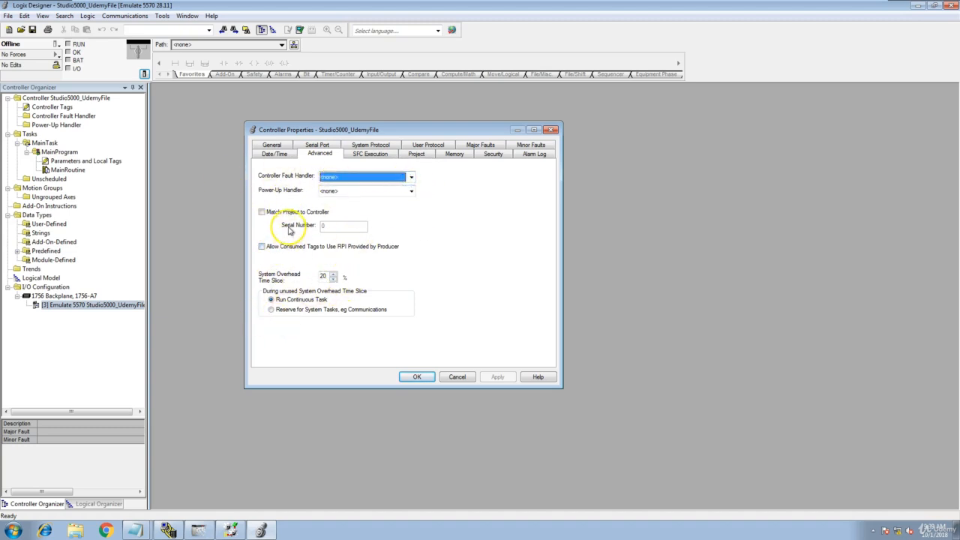
{"action": "left_click", "coordinate": [261, 213]}
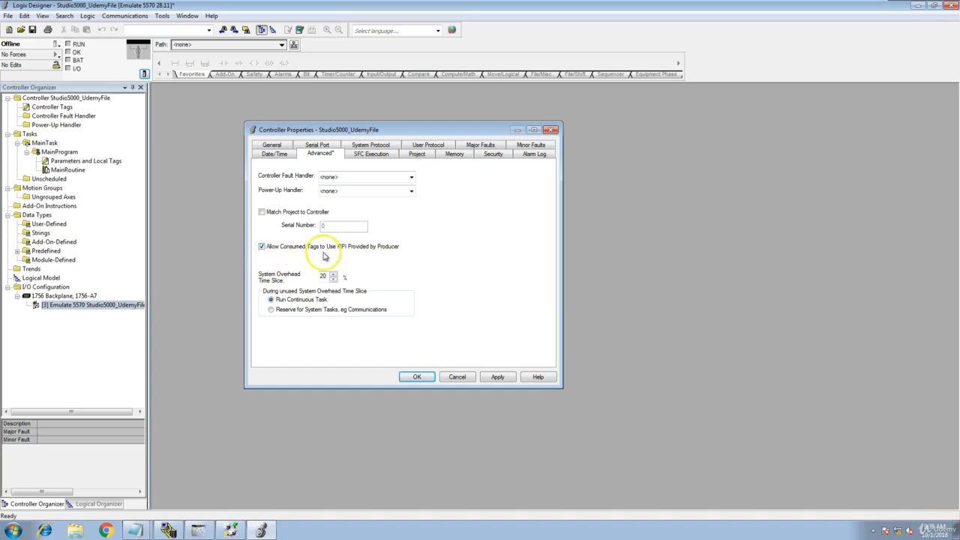
{"action": "left_click", "coordinate": [263, 247]}
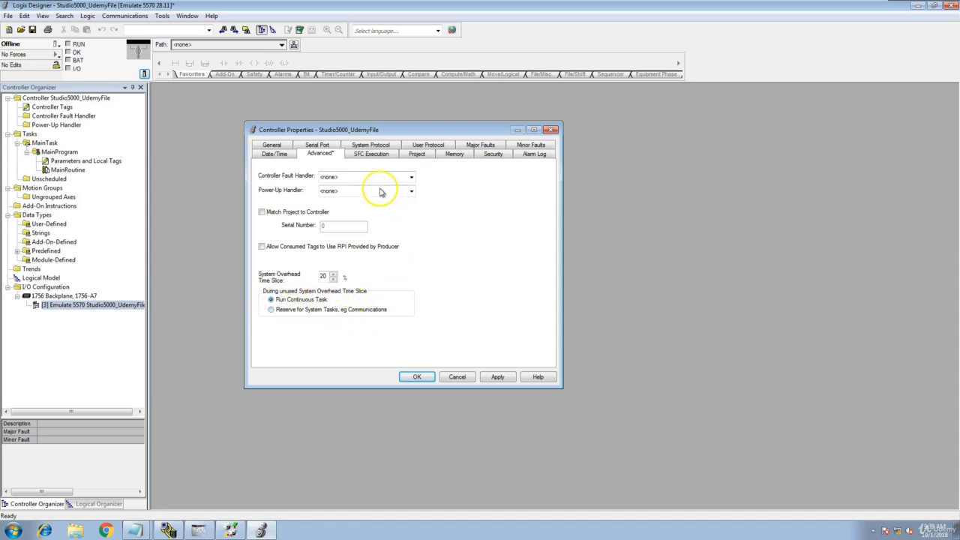
Examine the controller's SFC execution, system protocol, project and user protocol settings
{"action": "left_click", "coordinate": [359, 156]}
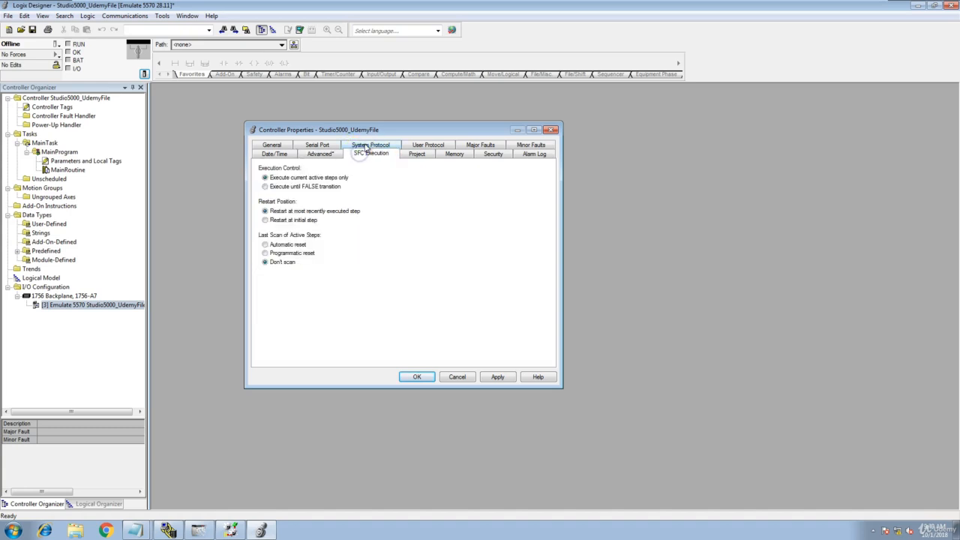
{"action": "left_click", "coordinate": [367, 146]}
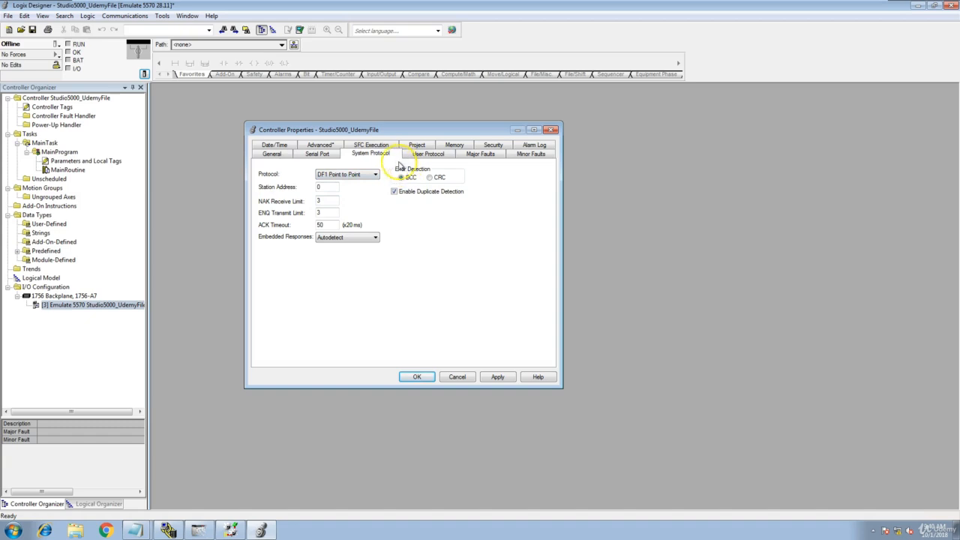
{"action": "left_click", "coordinate": [381, 146]}
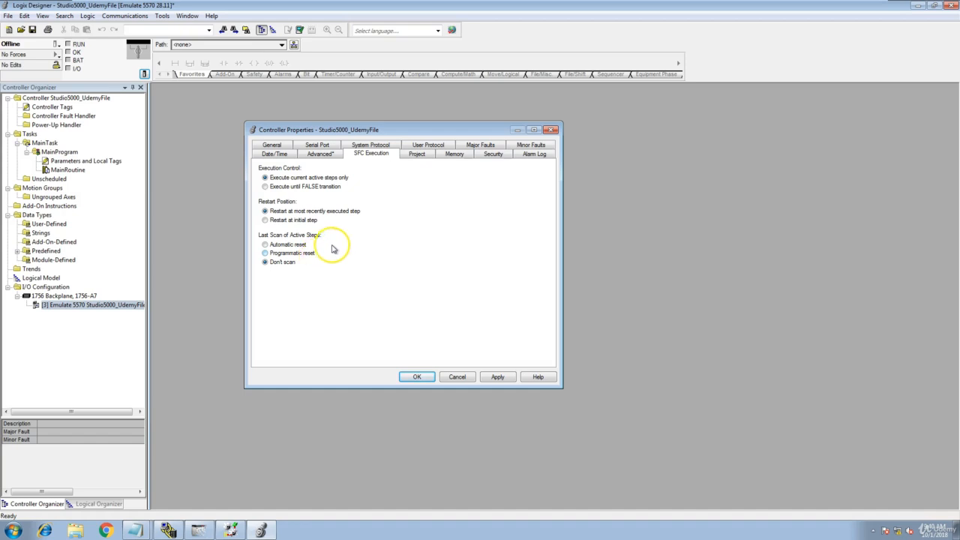
{"action": "left_click", "coordinate": [420, 155]}
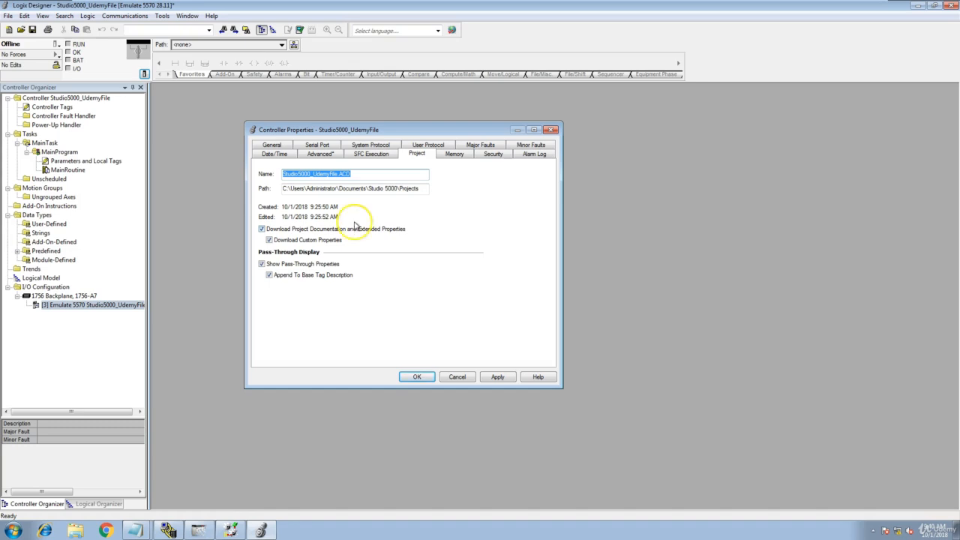
{"action": "left_click", "coordinate": [439, 144]}
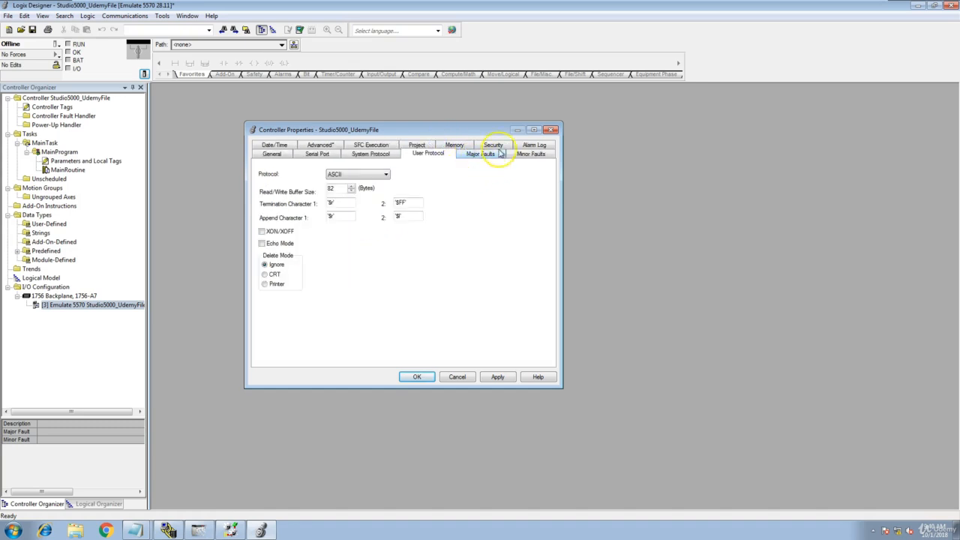
Review the controller's memory options, major and minor faults, alarm log and security settings, and close the properties without saving
{"action": "left_click", "coordinate": [457, 145]}
{"action": "left_click", "coordinate": [368, 171]}
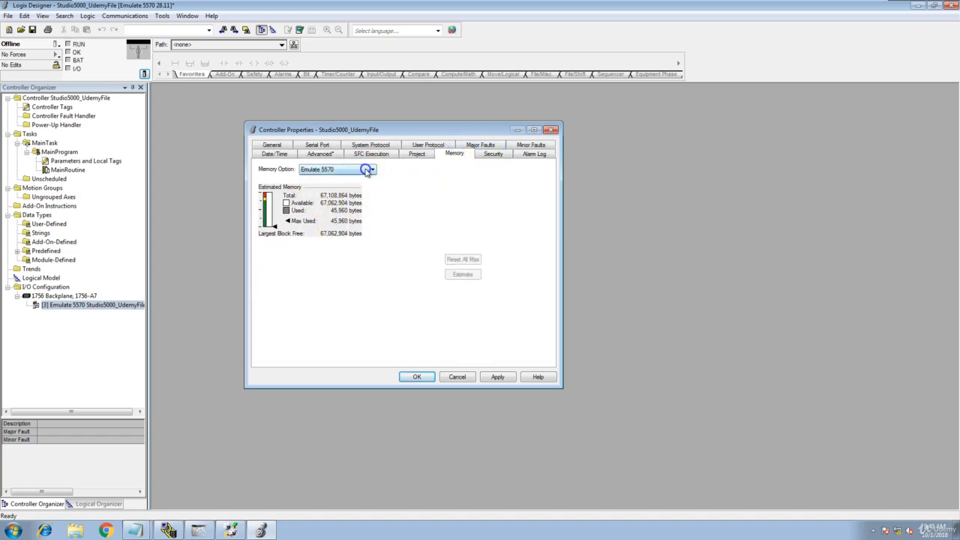
{"action": "left_click", "coordinate": [486, 155]}
{"action": "left_click", "coordinate": [481, 145]}
{"action": "left_click", "coordinate": [514, 157]}
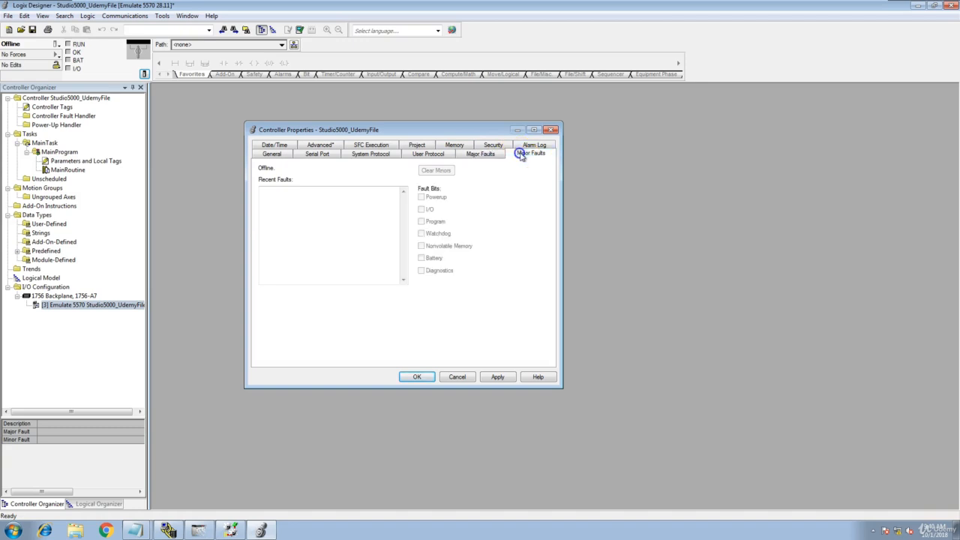
{"action": "left_click", "coordinate": [531, 145]}
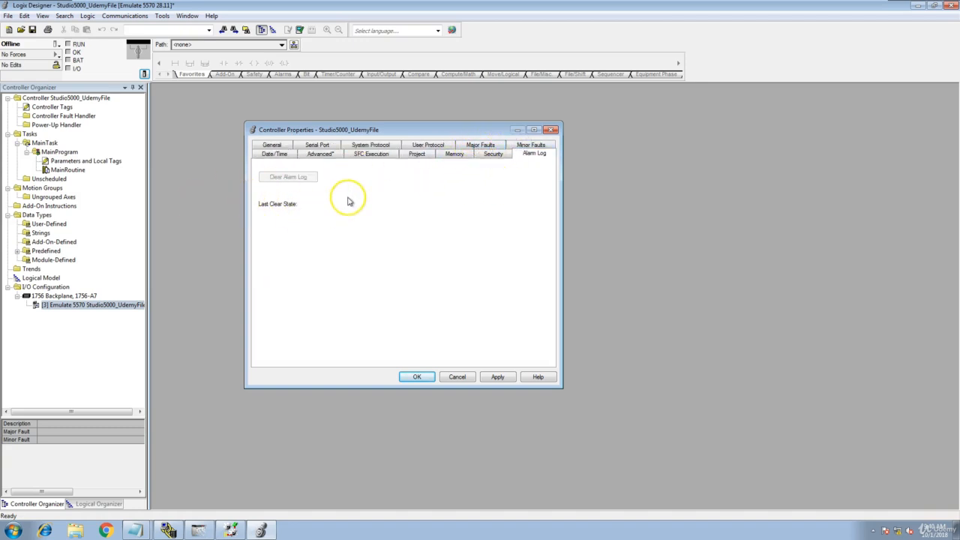
{"action": "left_click", "coordinate": [493, 154]}
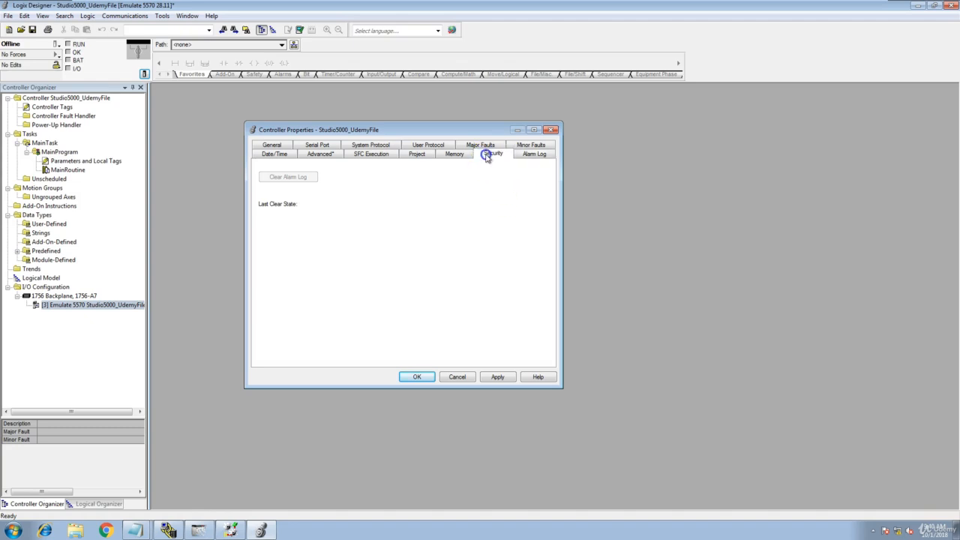
{"action": "left_click", "coordinate": [457, 377]}
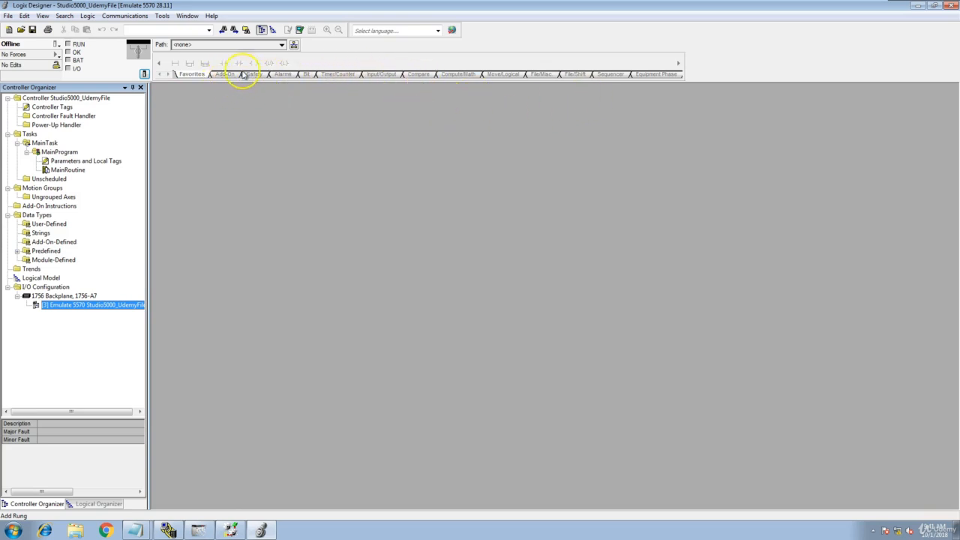
{"action": "left_click", "coordinate": [272, 97]}
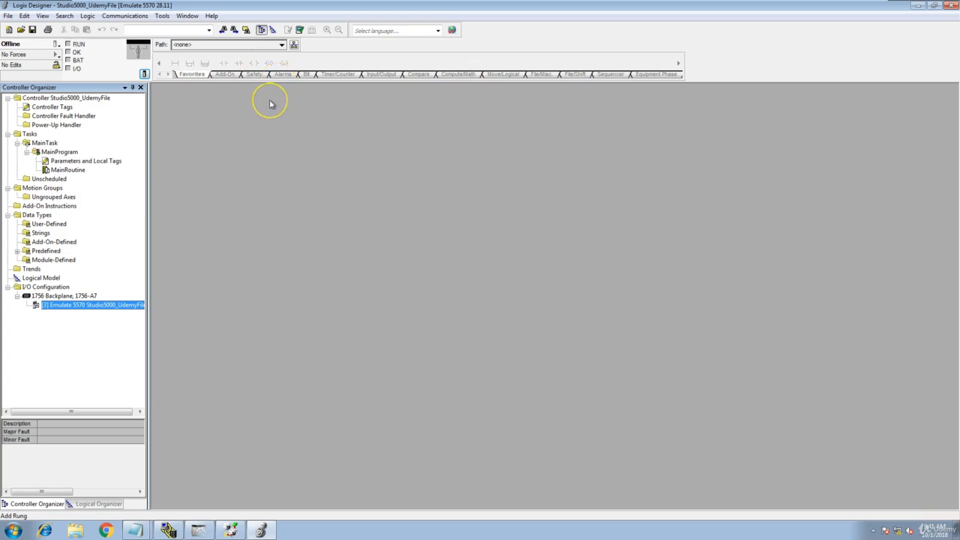